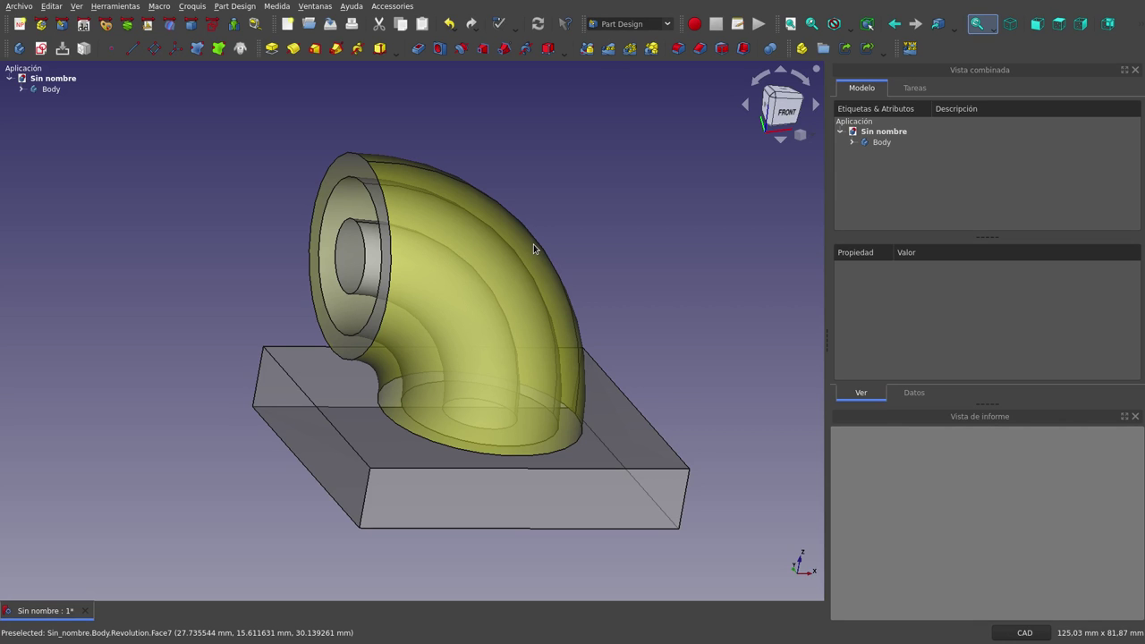
Orbit and zoom around the original elbow model to inspect it.
middle_drag(277, 231, 300, 235)
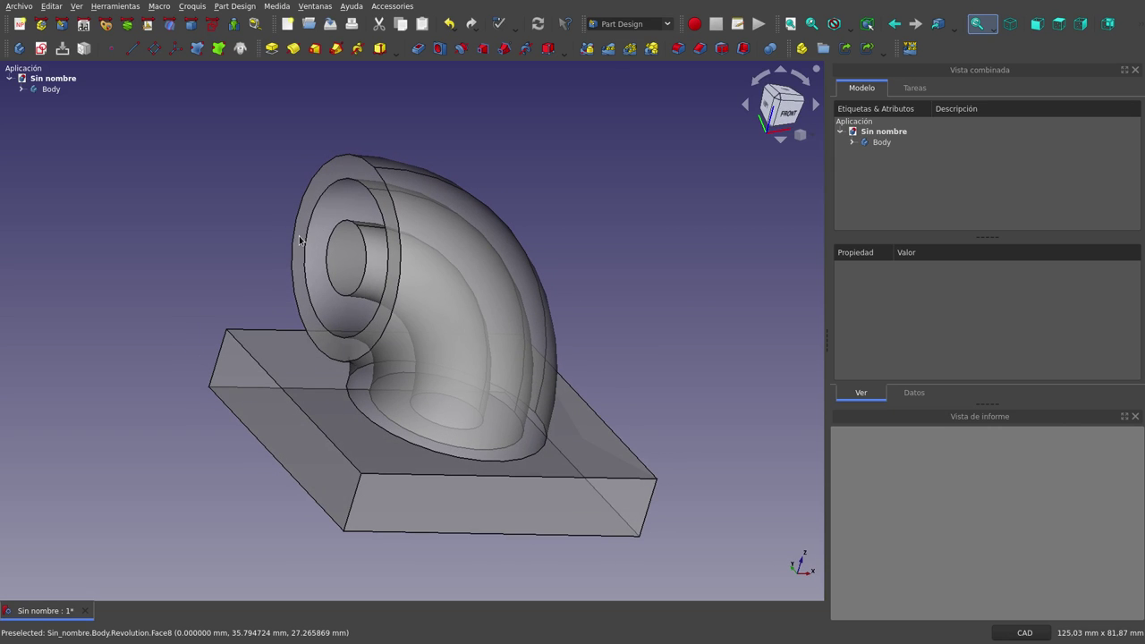
scroll(568, 187, down, 2)
mouse_move(414, 332)
middle_down()
mouse_move(410, 391)
mouse_move(400, 333)
mouse_move(307, 325)
mouse_move(325, 284)
mouse_move(463, 327)
mouse_move(428, 310)
middle_up()
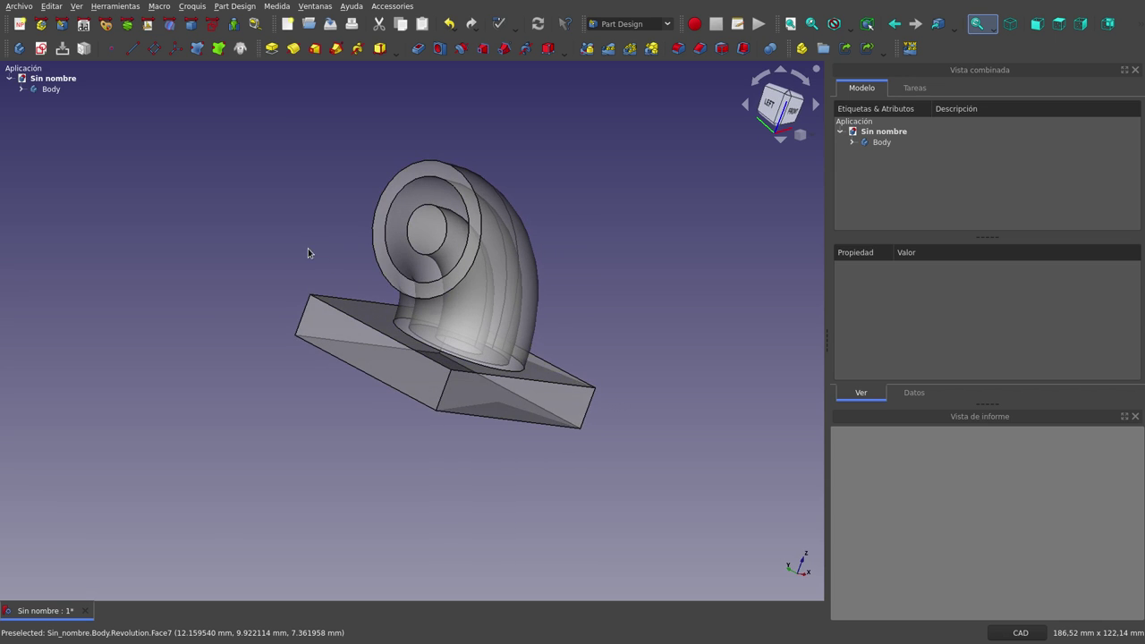
scroll(305, 239, up, 1)
scroll(307, 230, up, 1)
scroll(307, 230, up, 2)
mouse_move(345, 233)
middle_down()
mouse_move(324, 253)
mouse_move(366, 281)
mouse_move(373, 260)
mouse_move(356, 223)
mouse_move(328, 224)
mouse_move(339, 267)
middle_up()
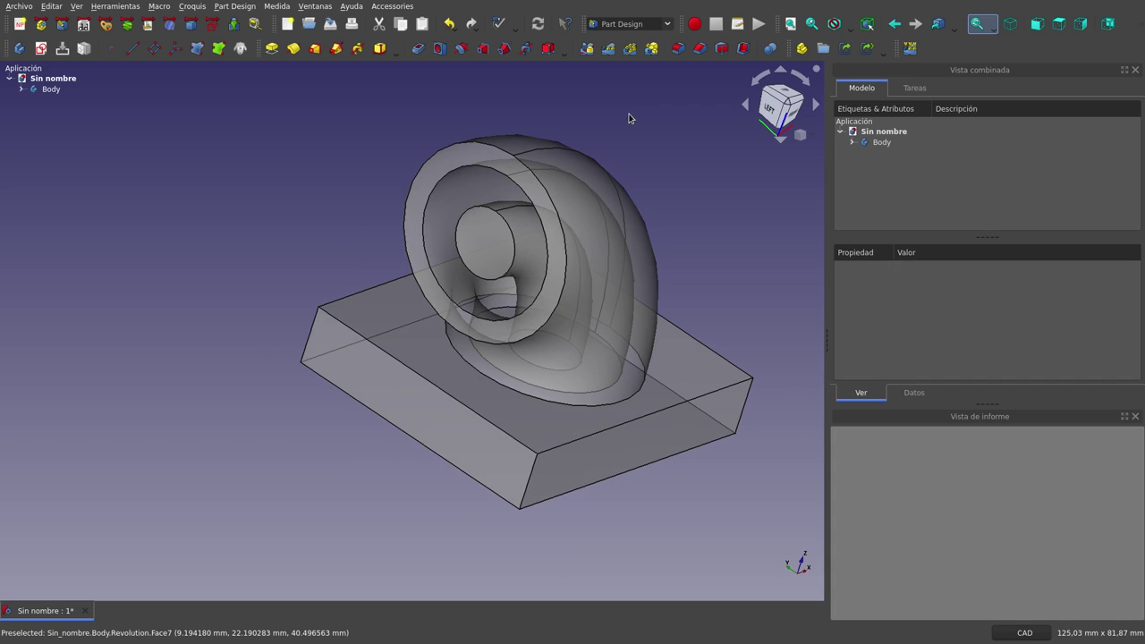
scroll(631, 117, up, 1)
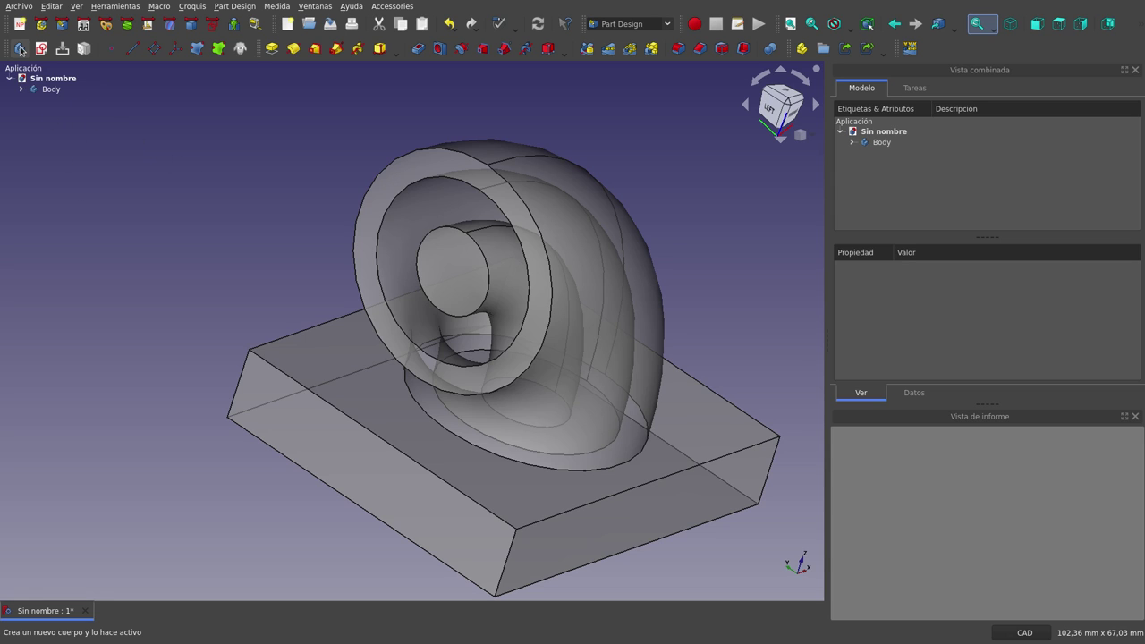
Hide the original elbow Body and create a new empty Body001.
click(44, 92)
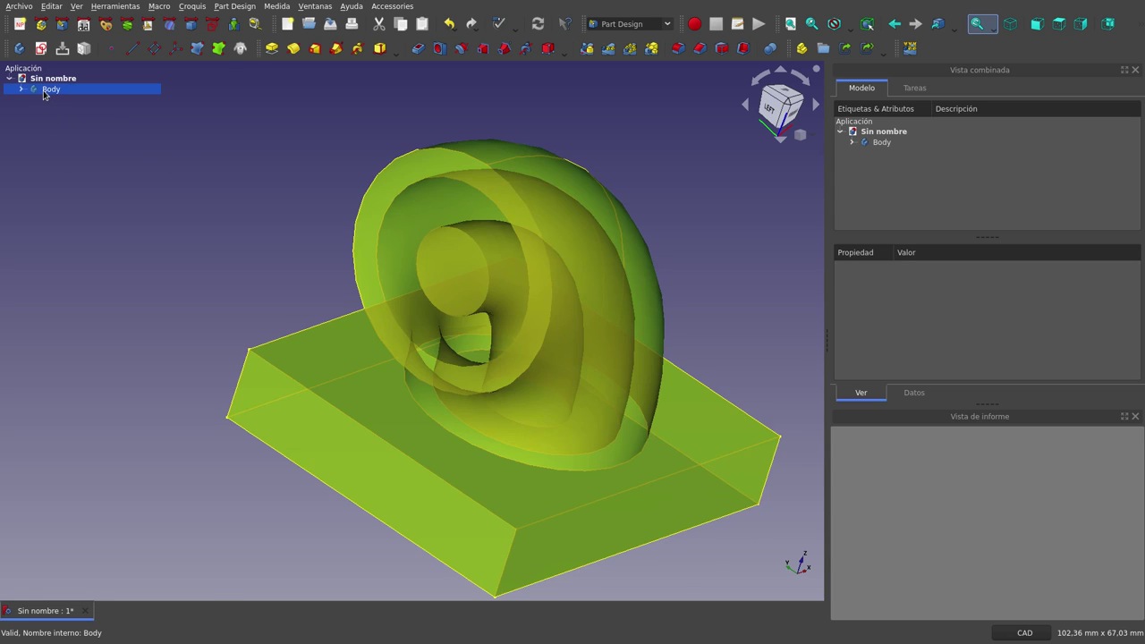
key(space)
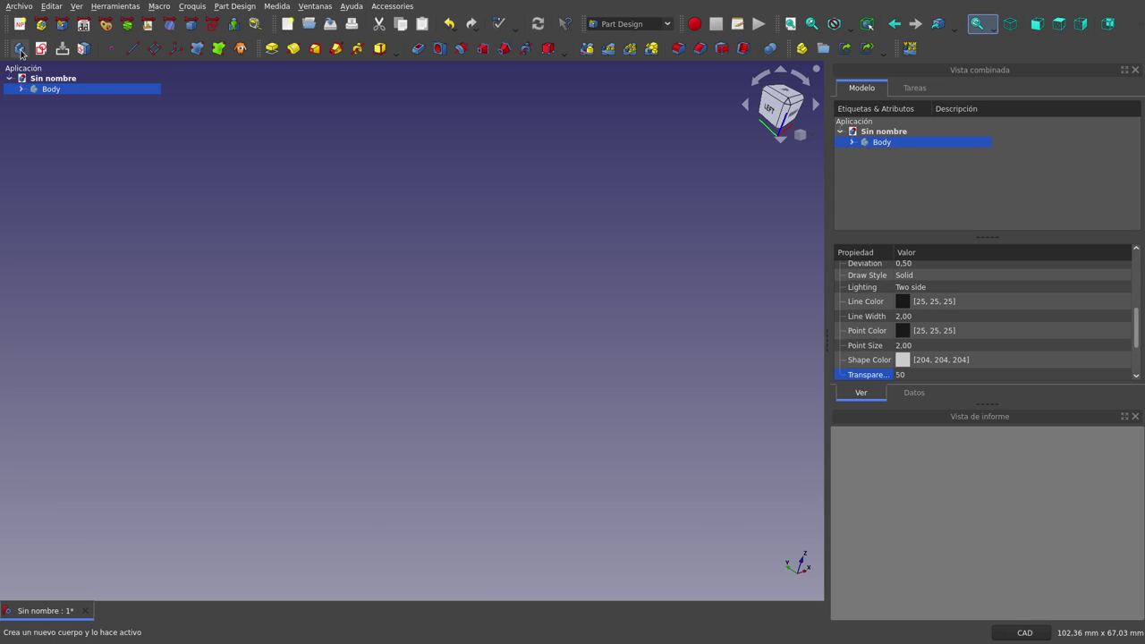
click(21, 52)
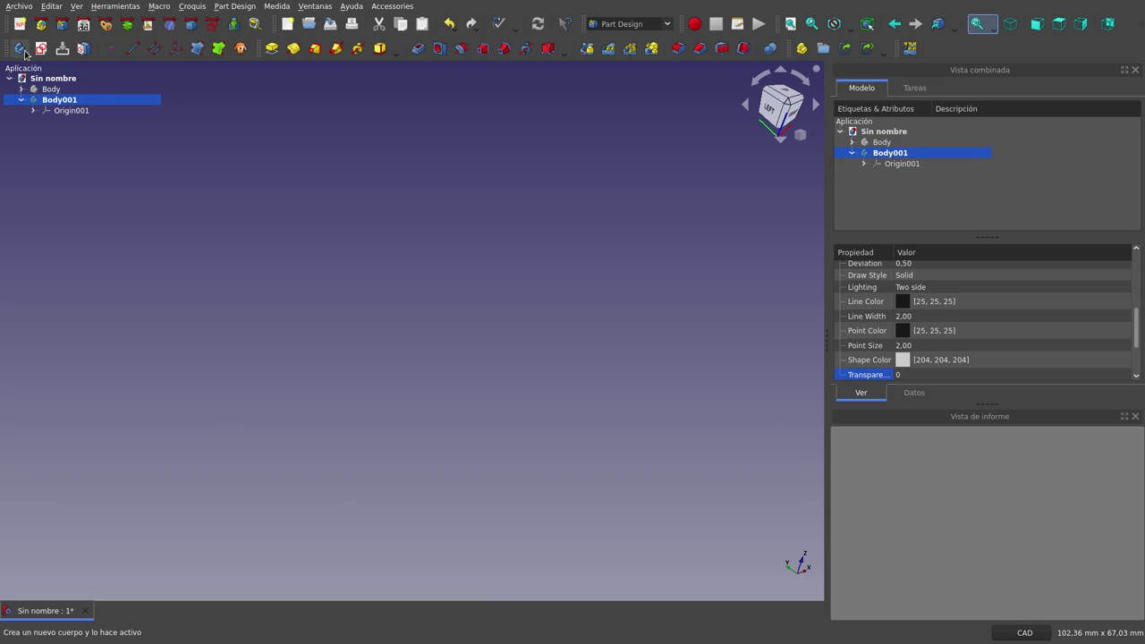
Sketch a rectangle of about 33 by 26 from the origin on XY_Plane001.
click(42, 53)
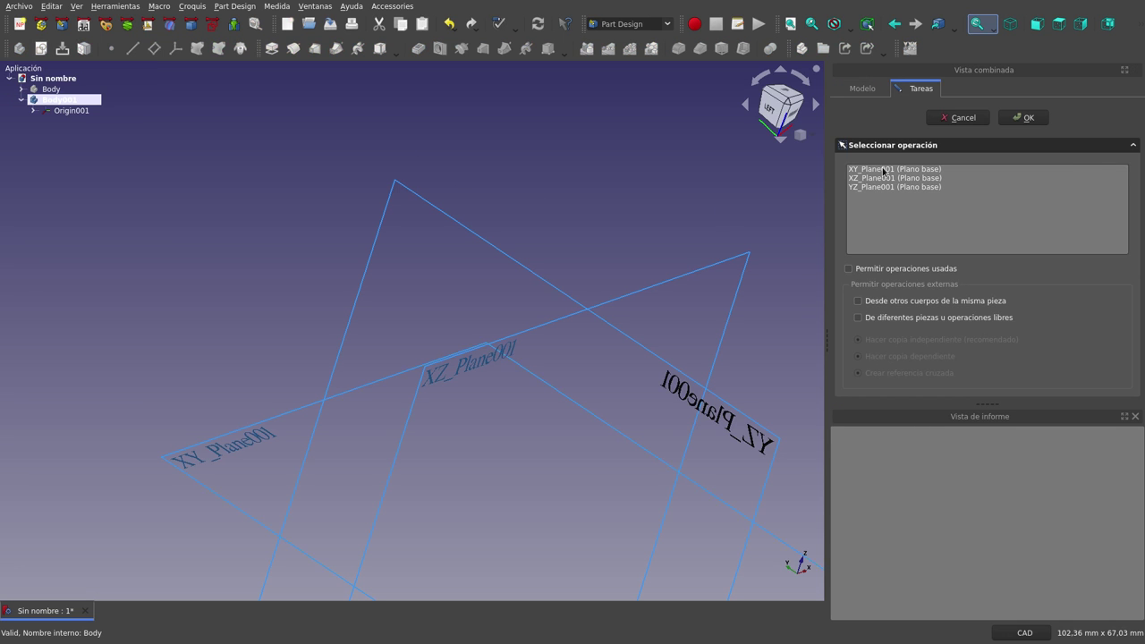
double_click(883, 169)
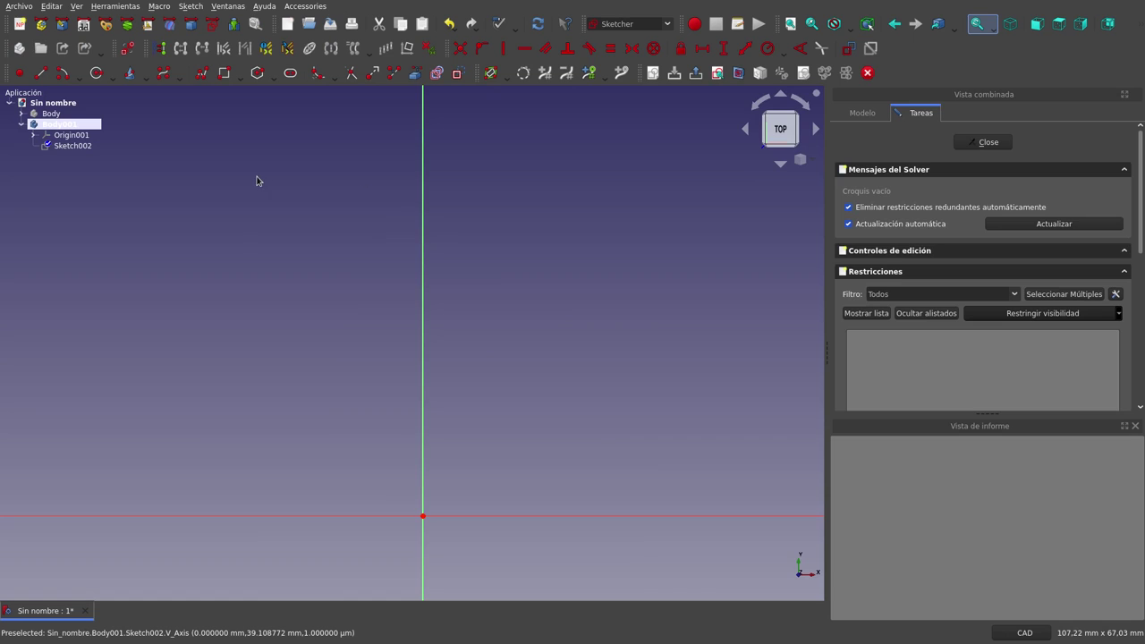
click(224, 73)
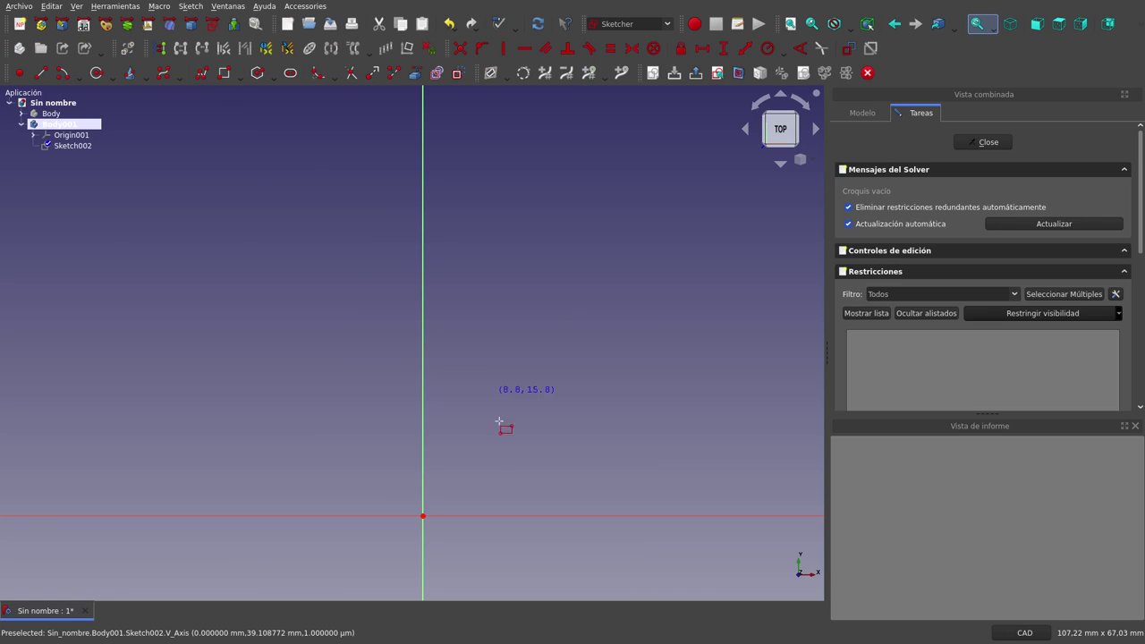
click(424, 516)
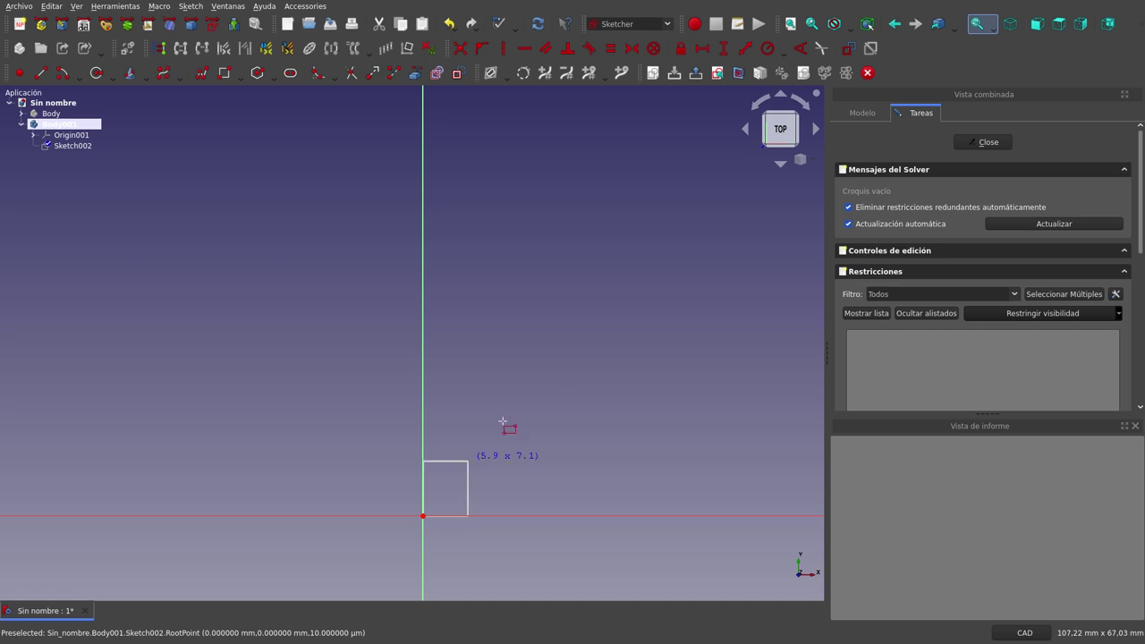
click(681, 315)
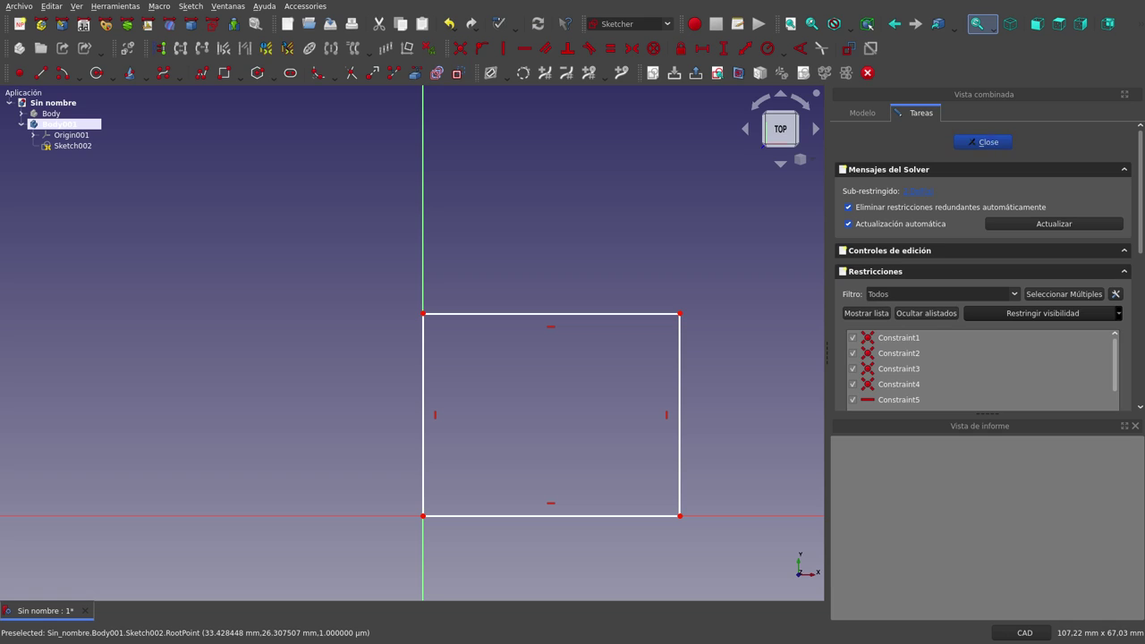
key(Escape)
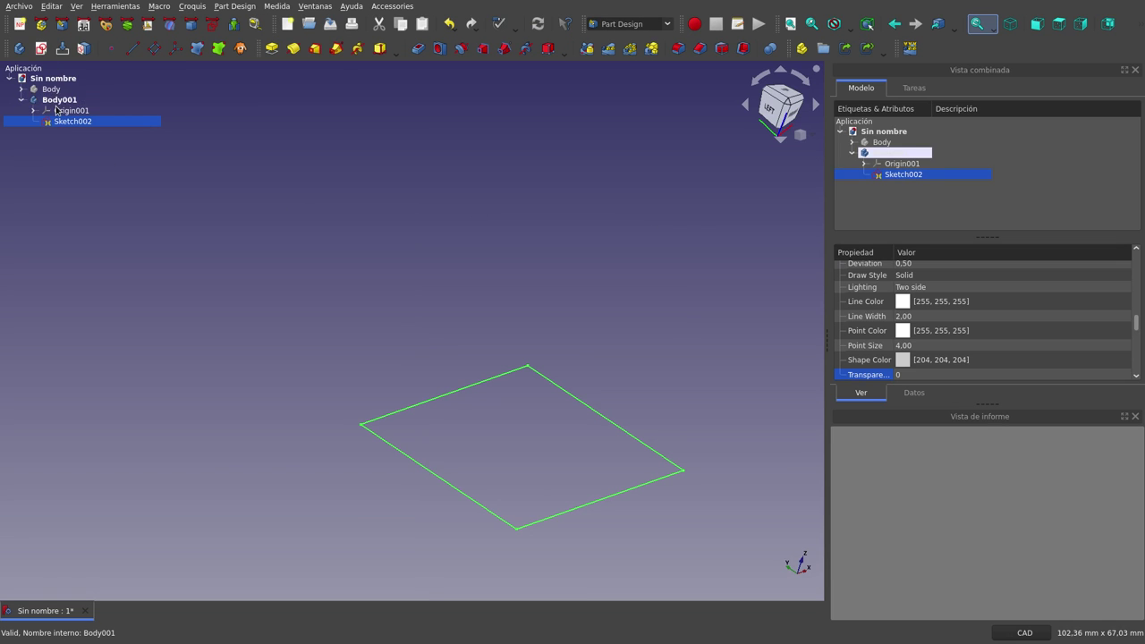
Sketch three concentric circles on Body001's XY plane inside the rectangle, then close Sketch003.
click(59, 99)
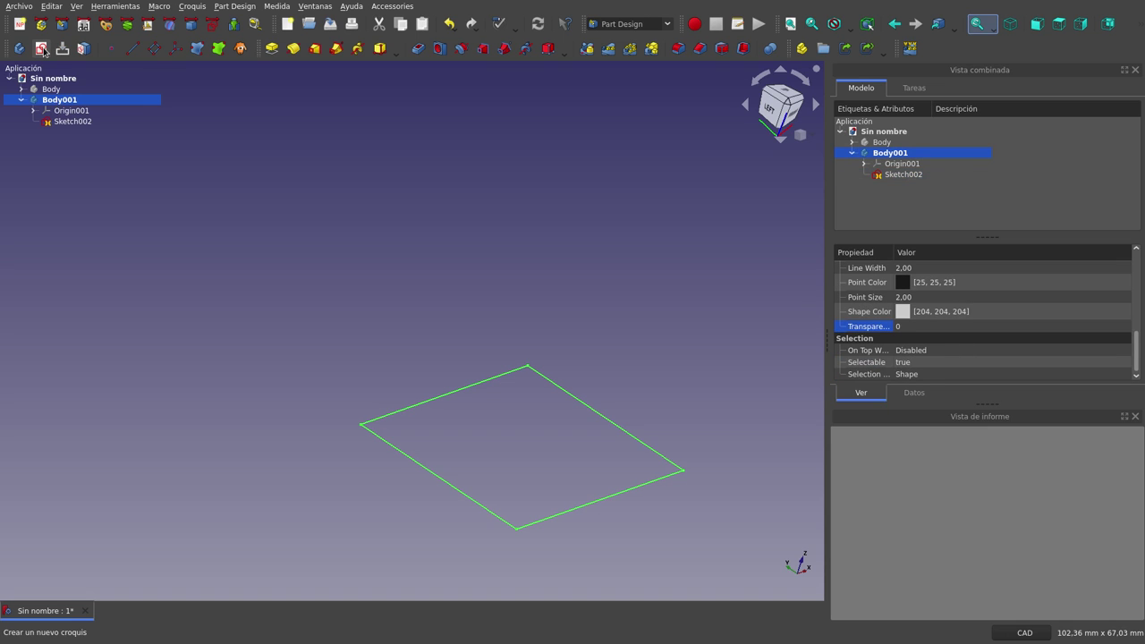
click(43, 51)
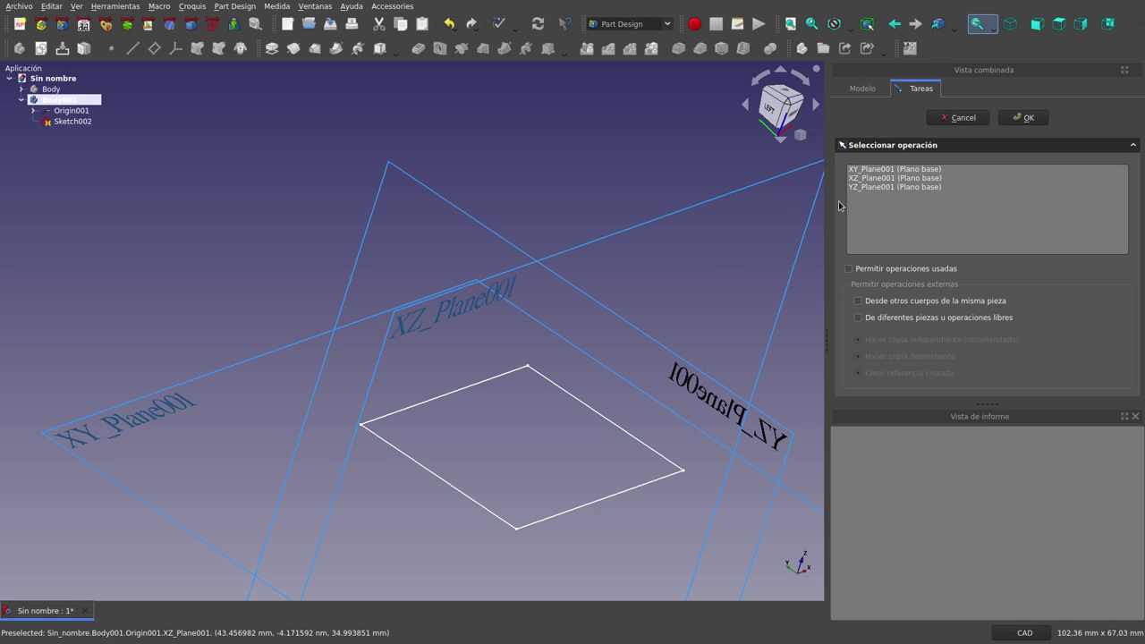
double_click(879, 169)
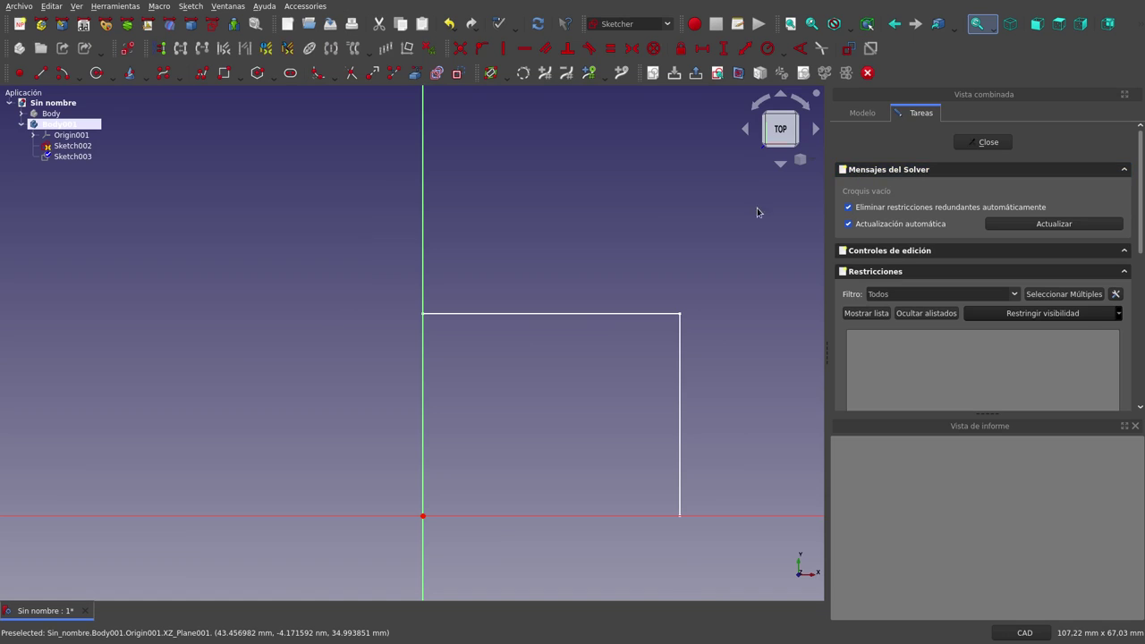
click(96, 77)
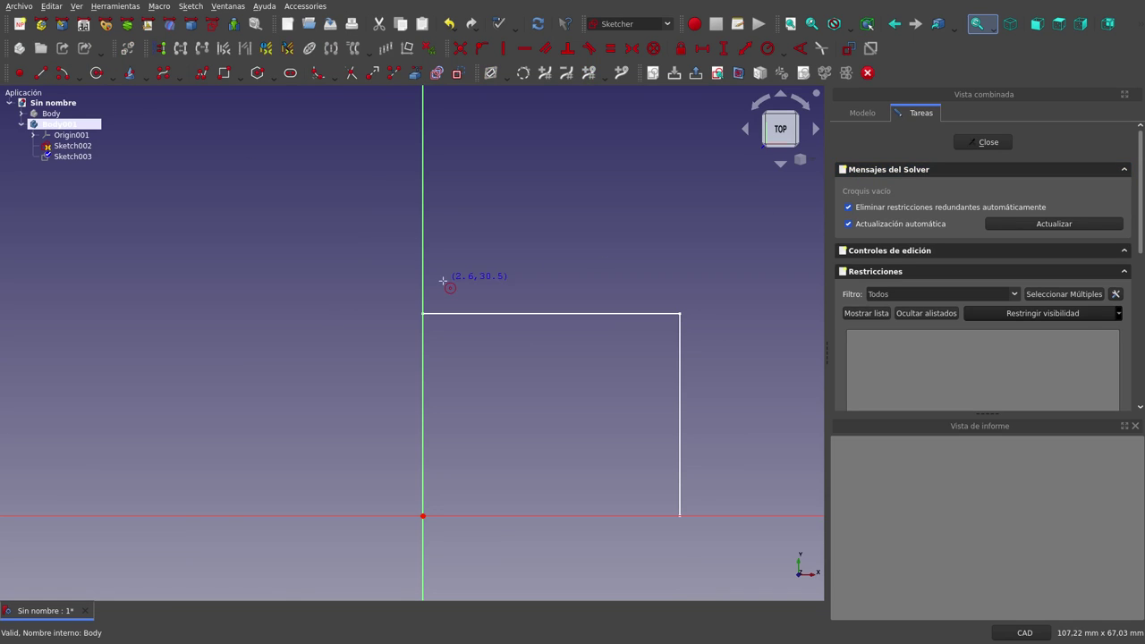
click(546, 426)
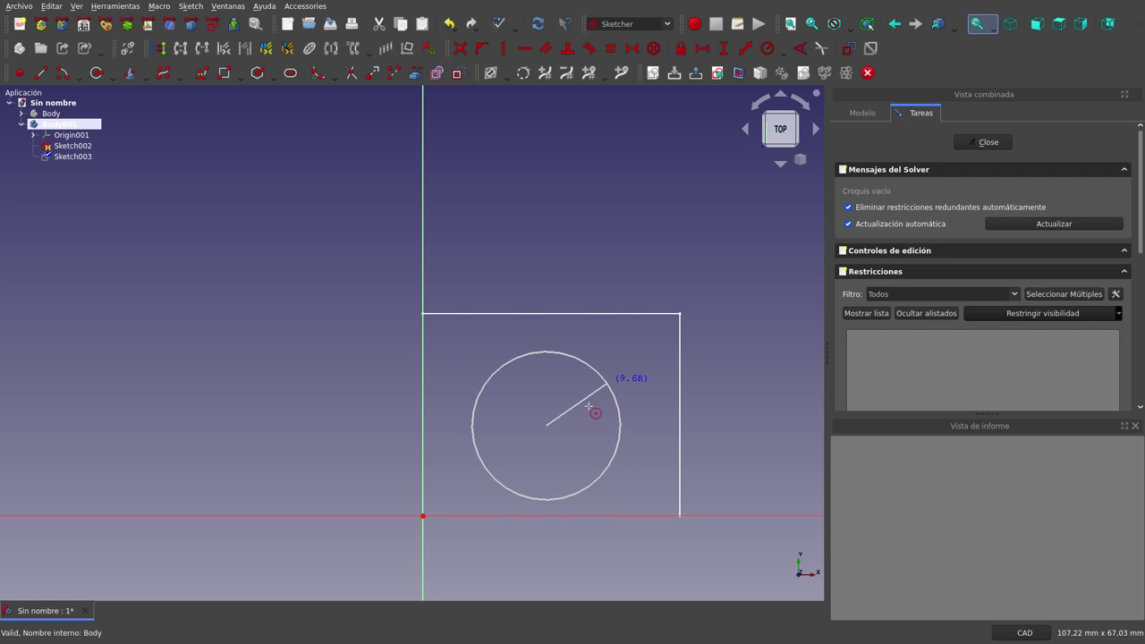
click(589, 407)
click(546, 425)
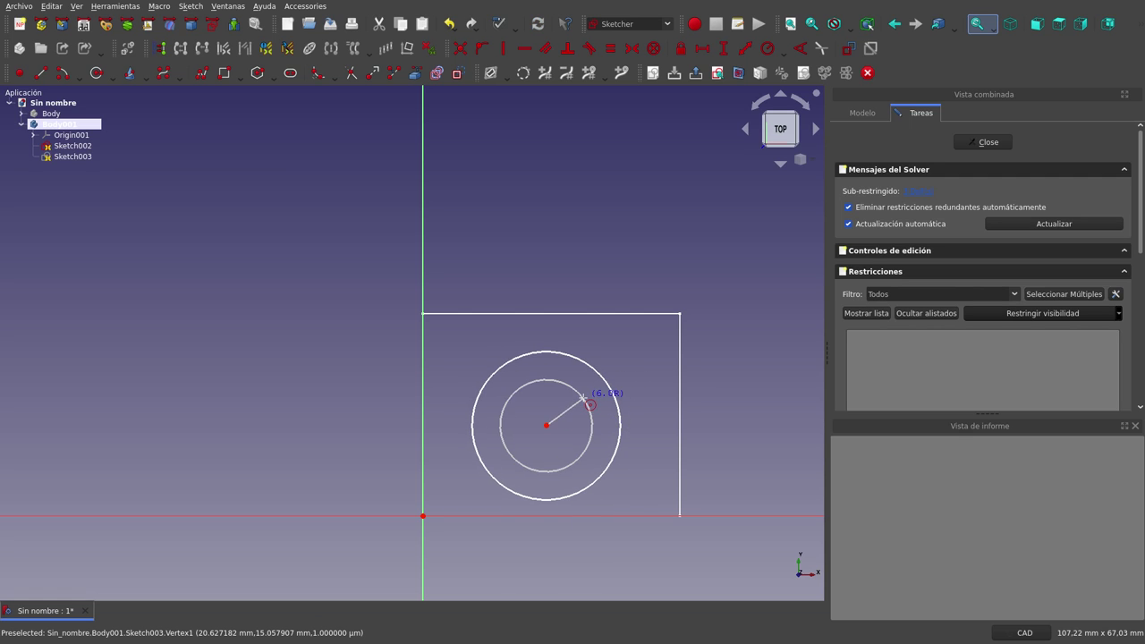
click(584, 396)
click(547, 426)
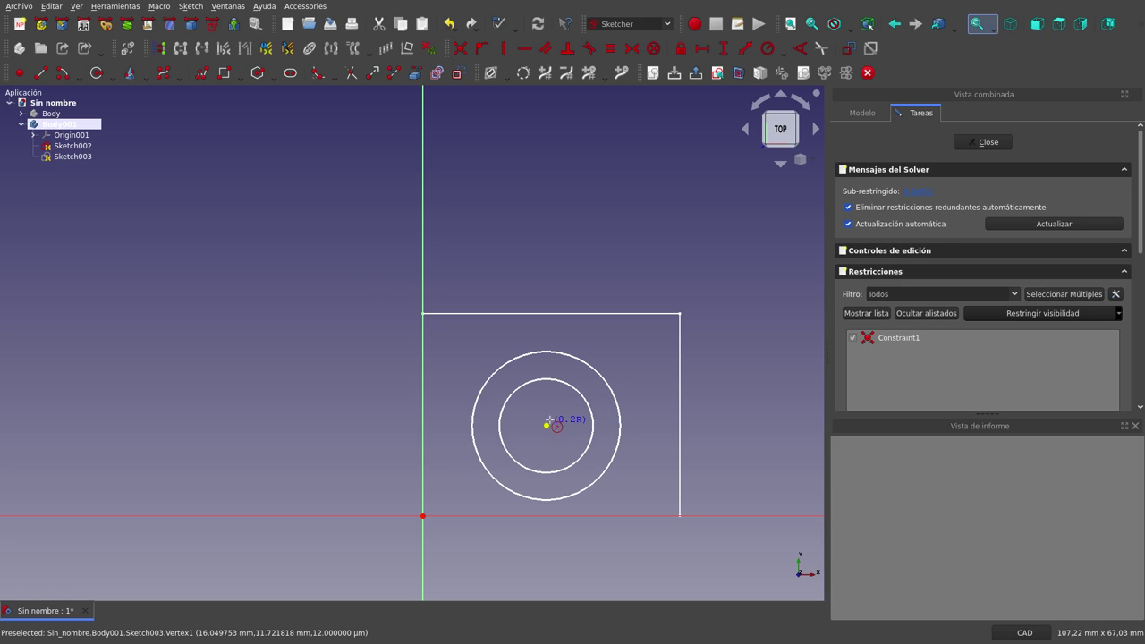
click(562, 411)
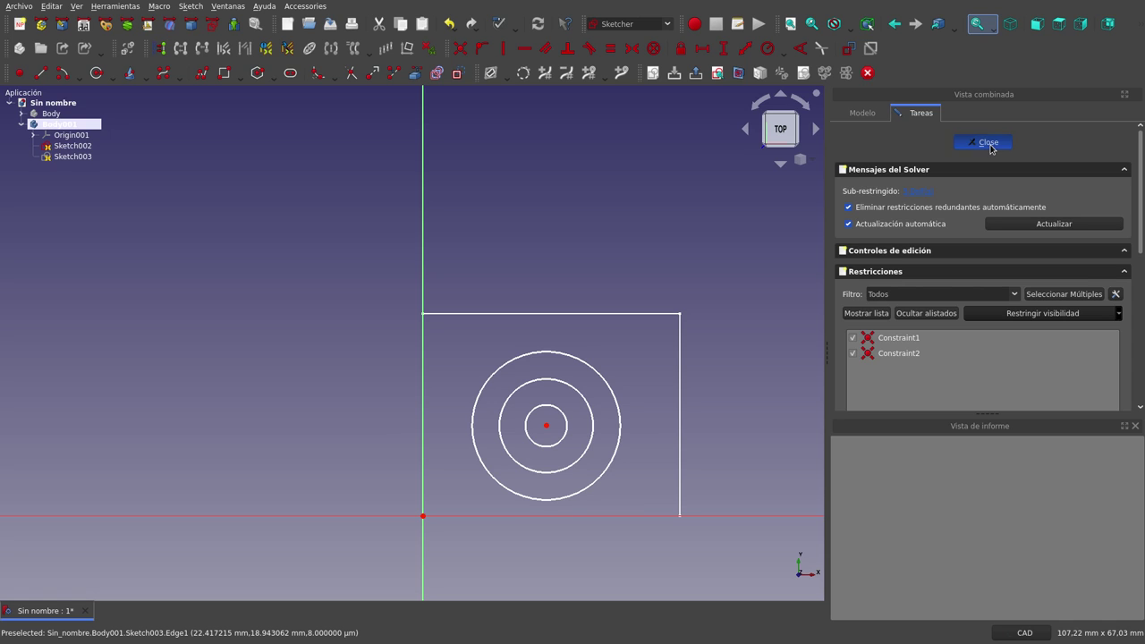
click(988, 143)
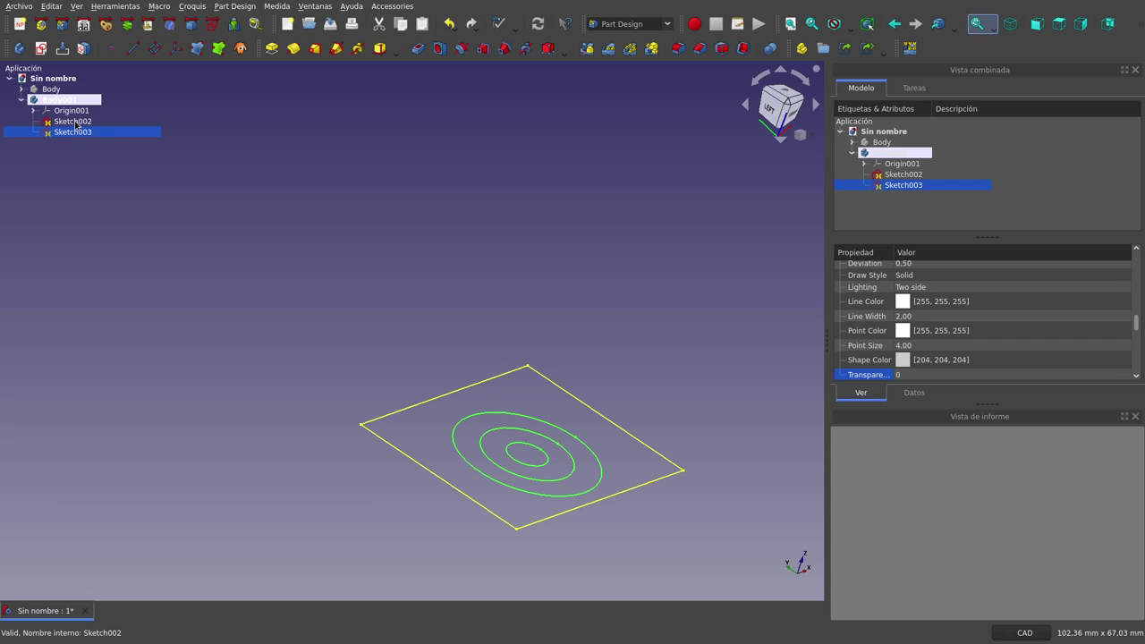
Hide the concentric circles sketch Sketch003.
click(77, 125)
click(77, 133)
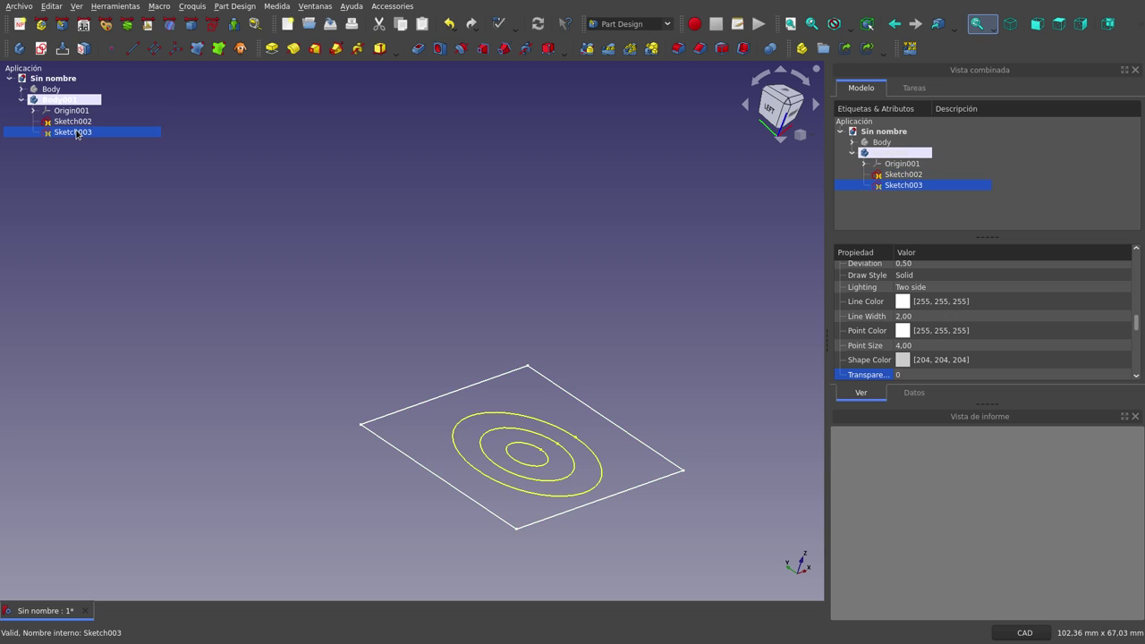
key(space)
Pad the rectangle sketch 10 mm in the reversed direction.
click(78, 121)
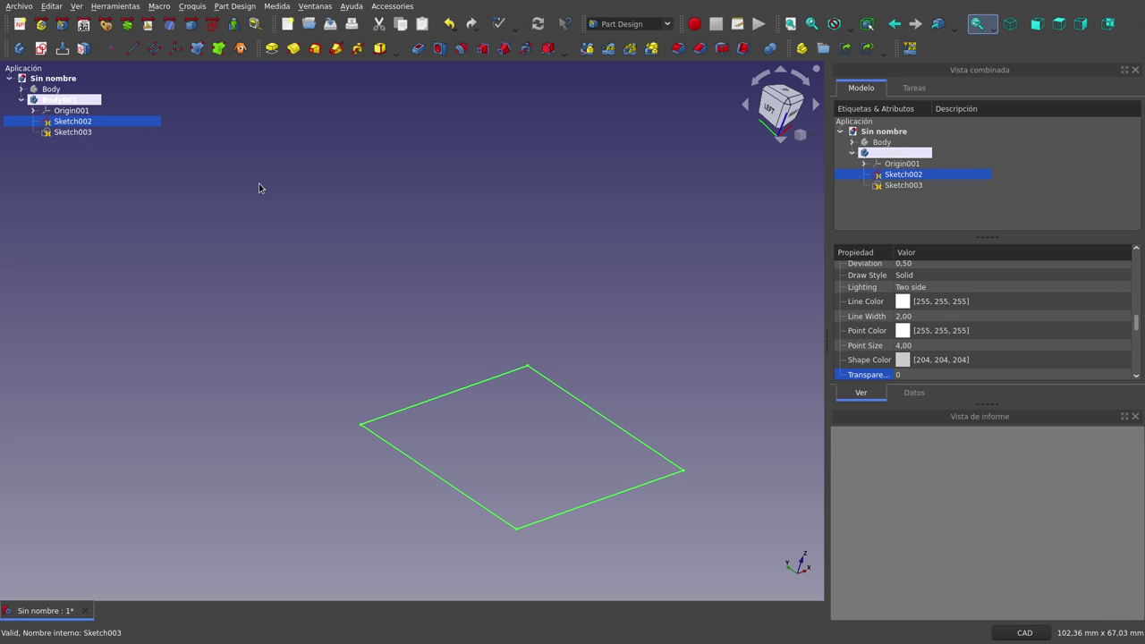
click(273, 50)
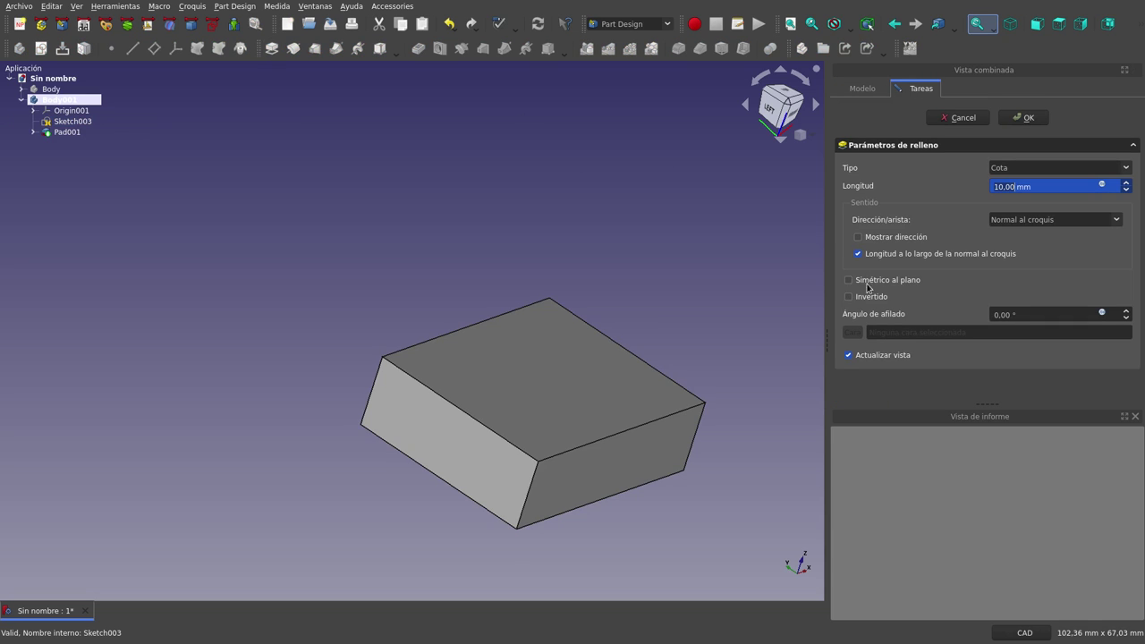
click(850, 296)
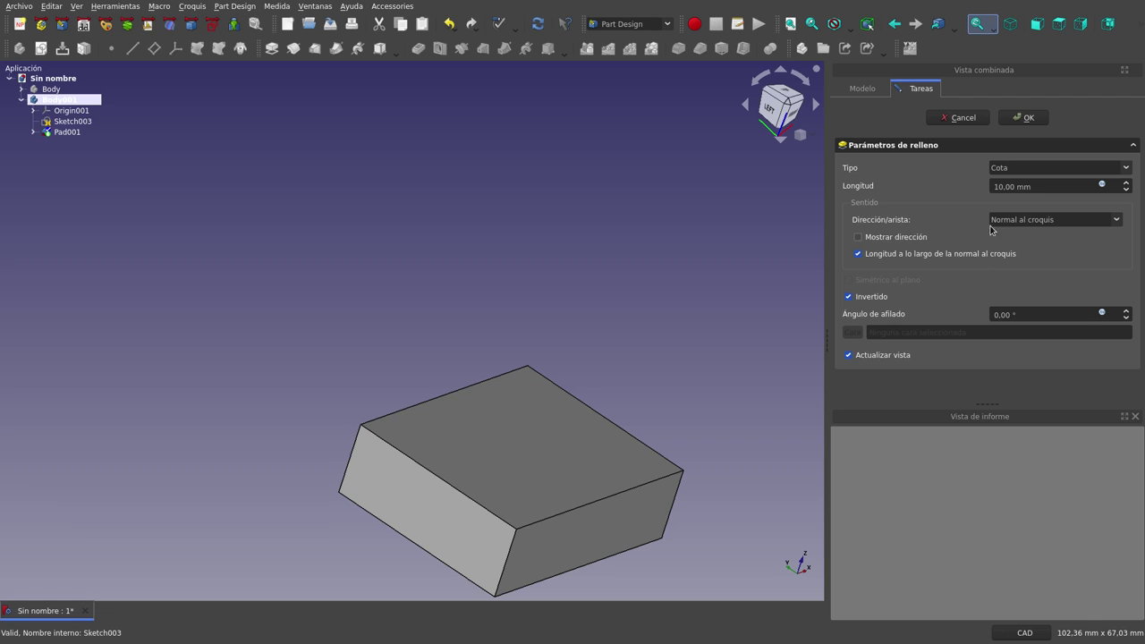
click(1026, 118)
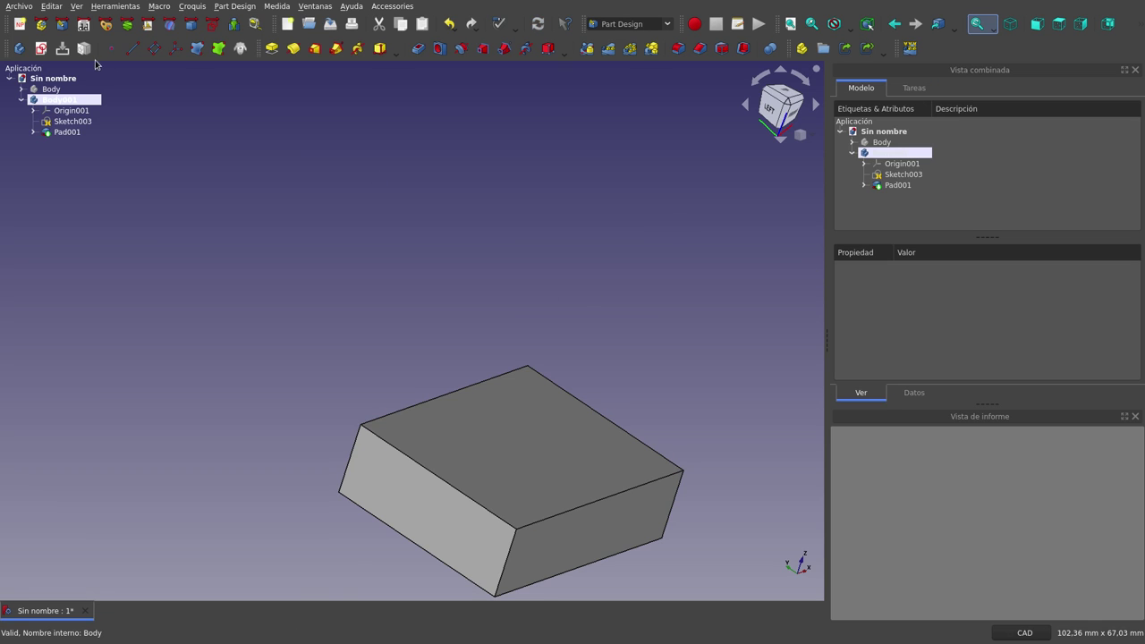
Reselect Sketch003 so its circles show on the padded block's top face.
click(71, 121)
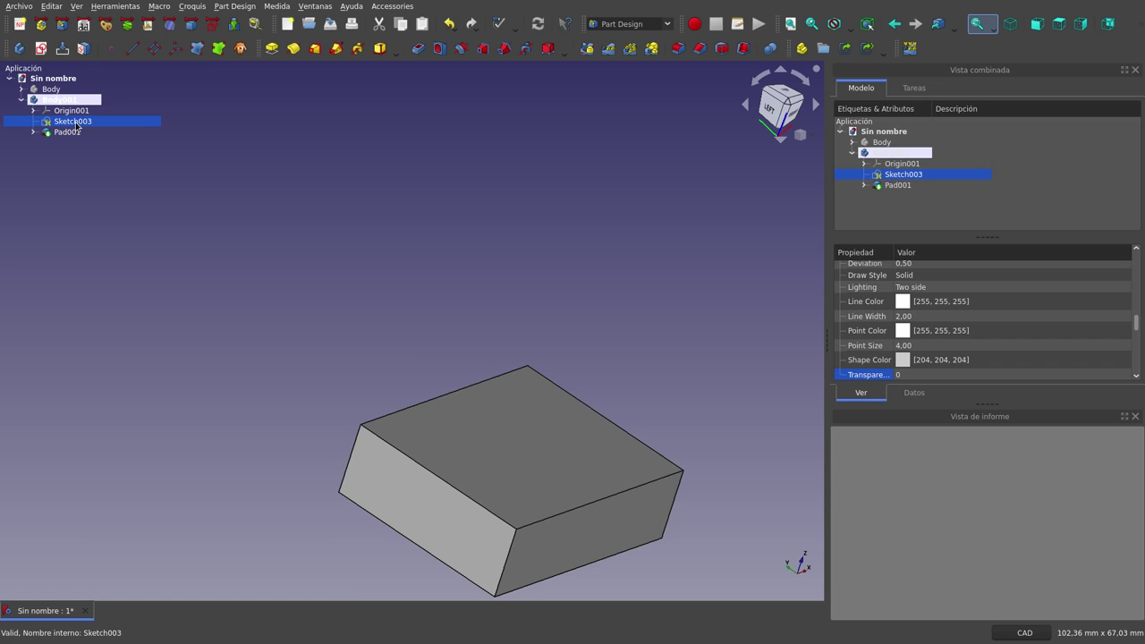
click(347, 290)
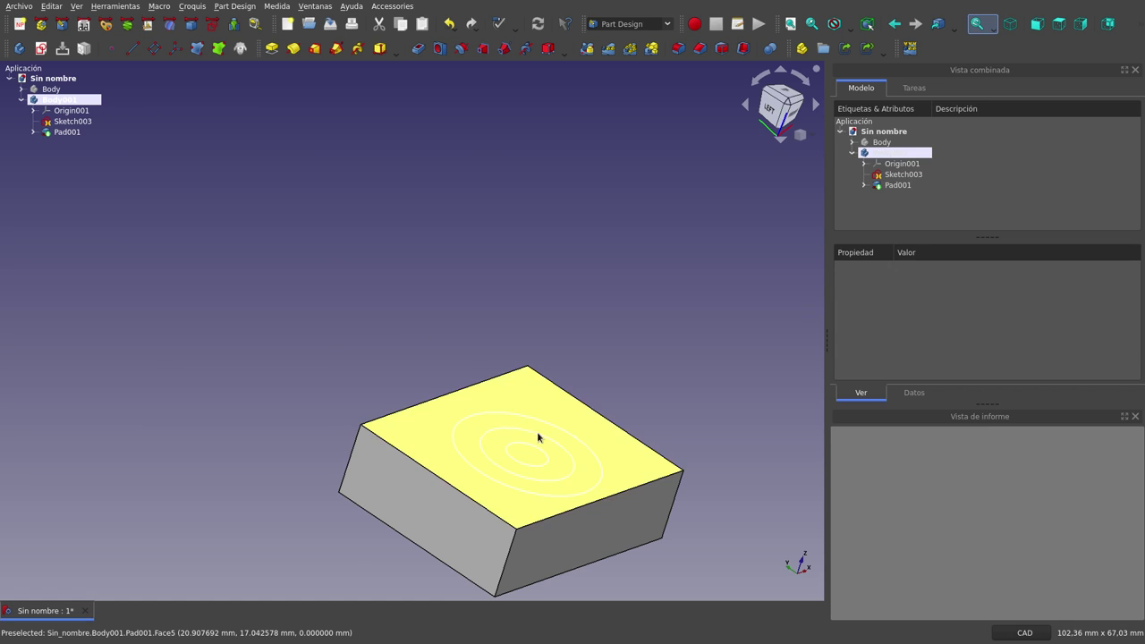
mouse_move(690, 478)
middle_down()
mouse_move(578, 363)
mouse_move(626, 427)
middle_up()
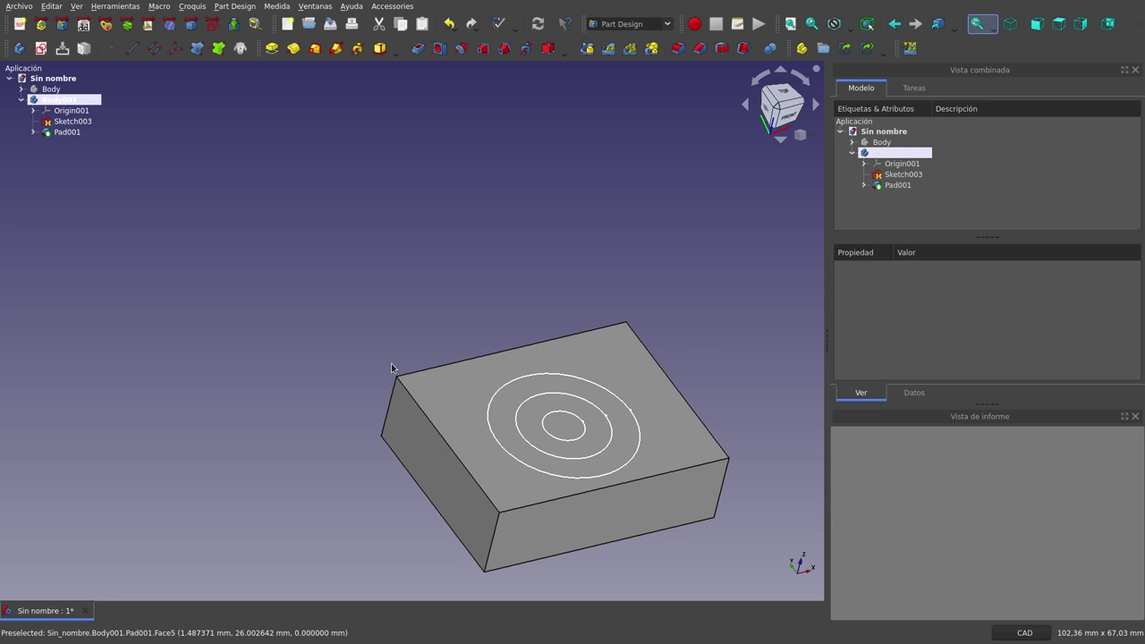
click(80, 122)
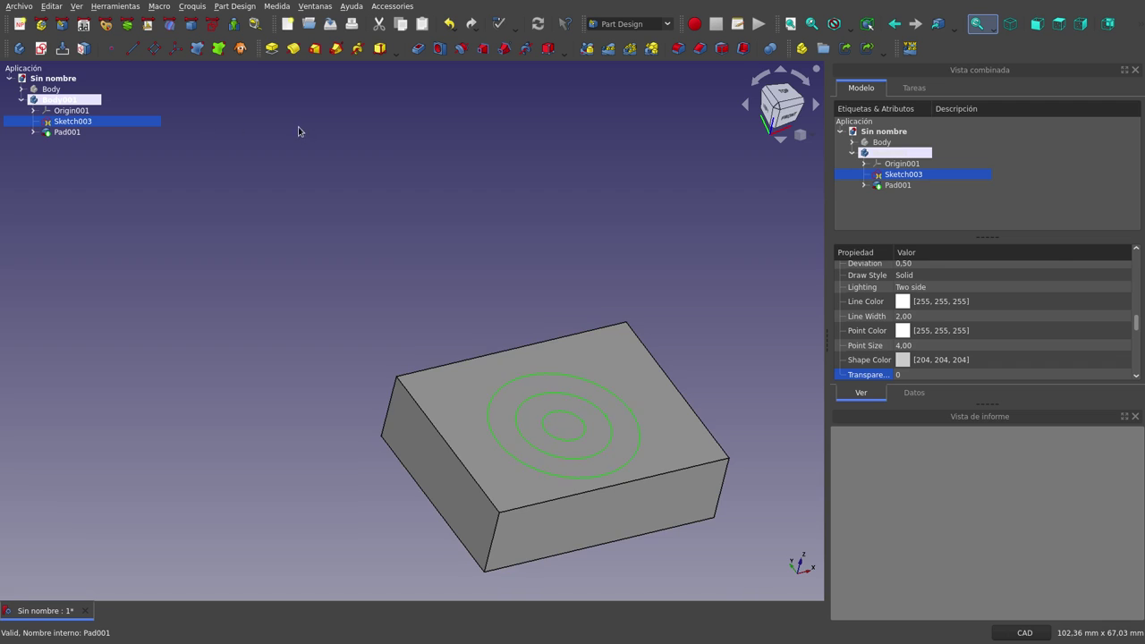
Revolve the circles 90° about the sketch's vertical axis, reversed, and inspect the elbow preview.
click(295, 51)
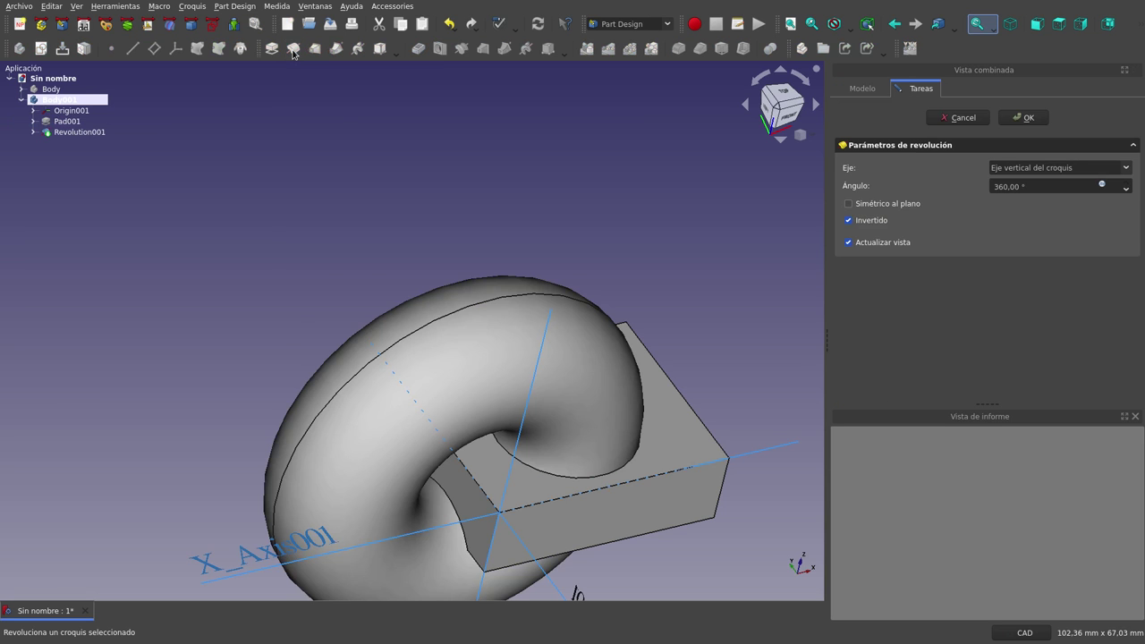
middle_drag(411, 278, 366, 241)
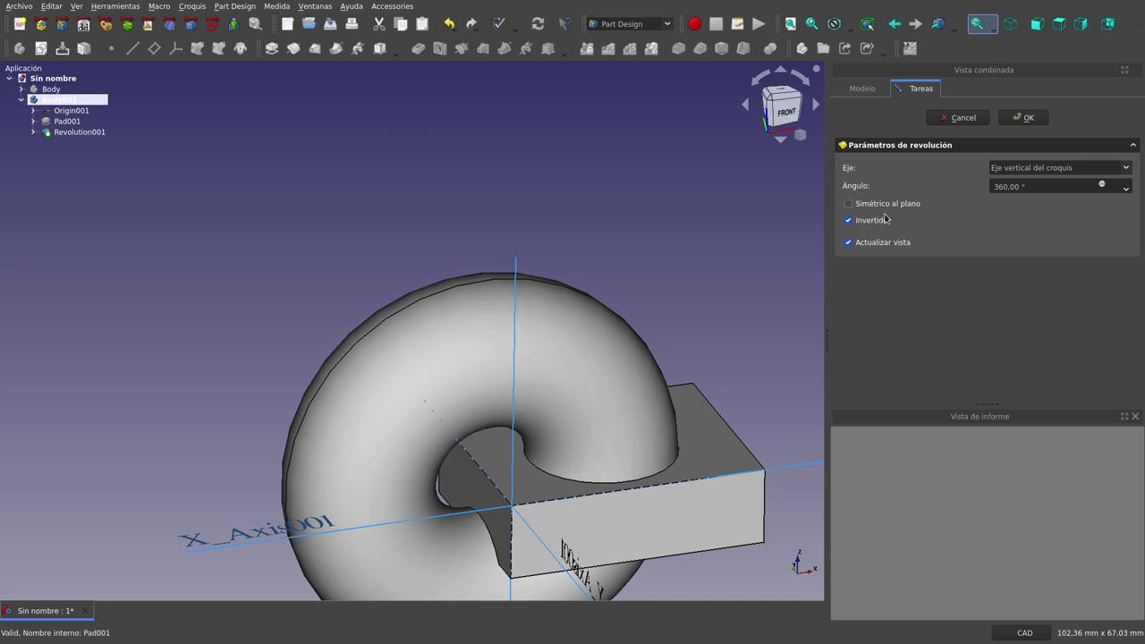
double_click(1003, 186)
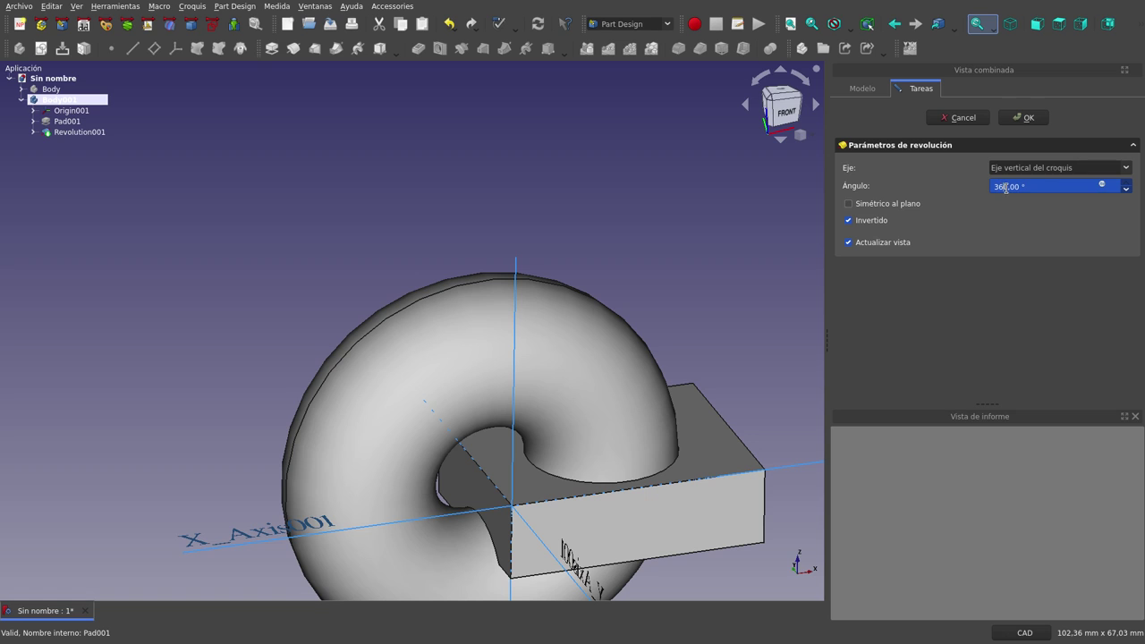
text(09)
click(687, 222)
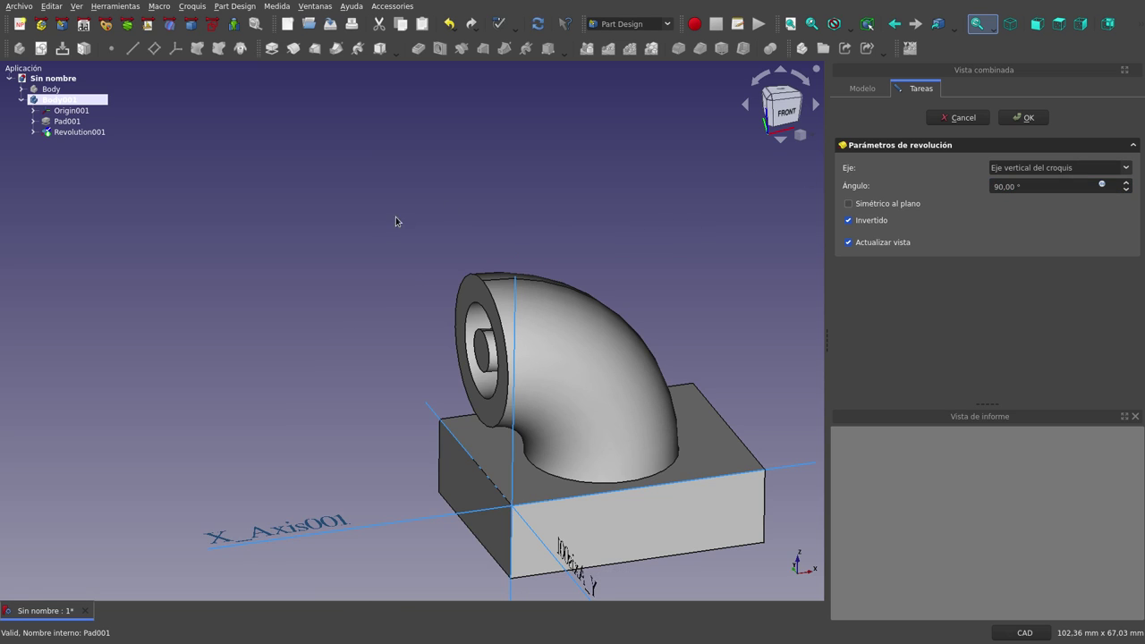
middle_drag(396, 221, 613, 474)
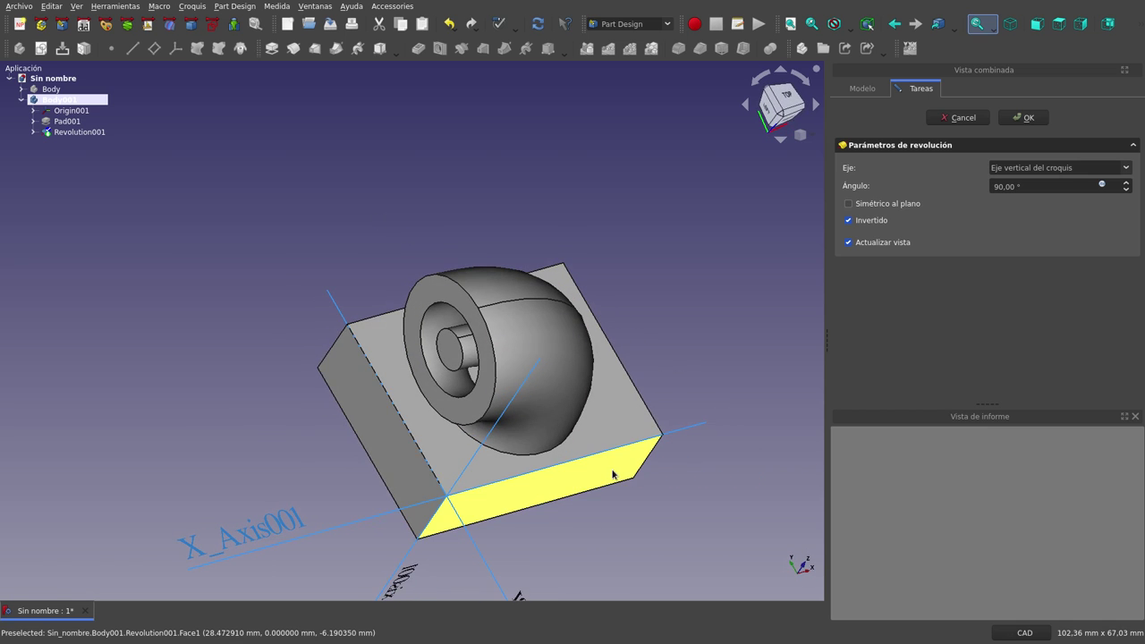
scroll(613, 475, up, 3)
click(79, 111)
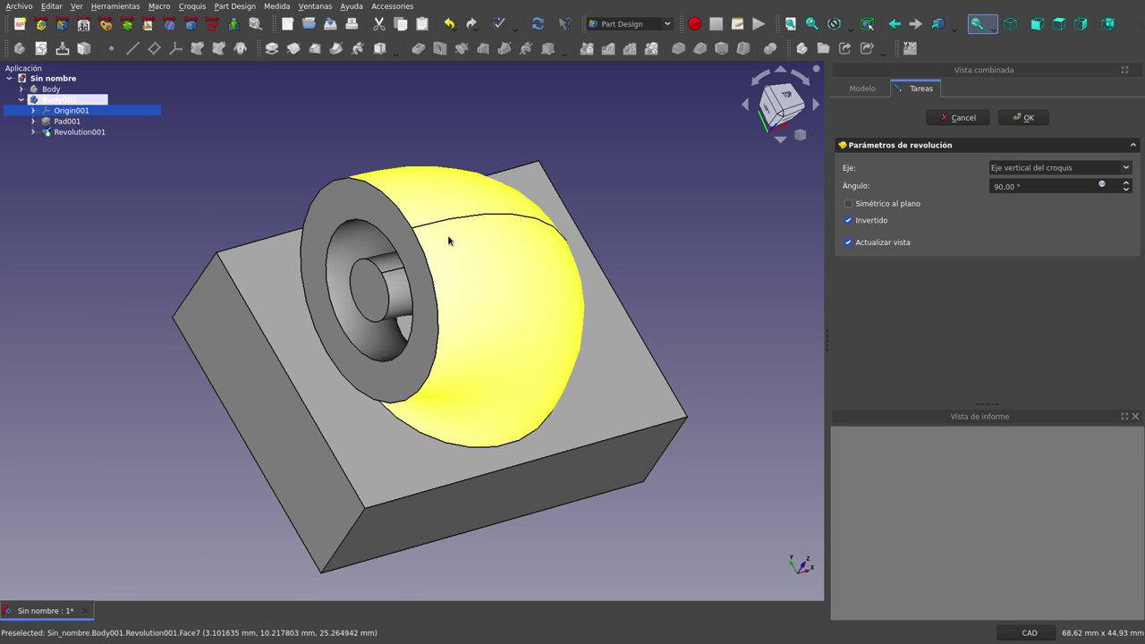
scroll(448, 234, down, 3)
mouse_move(475, 302)
middle_down()
mouse_move(489, 214)
mouse_move(421, 267)
mouse_move(512, 335)
mouse_move(585, 327)
mouse_move(601, 296)
mouse_move(598, 318)
mouse_move(563, 325)
mouse_move(582, 304)
mouse_move(563, 340)
middle_up()
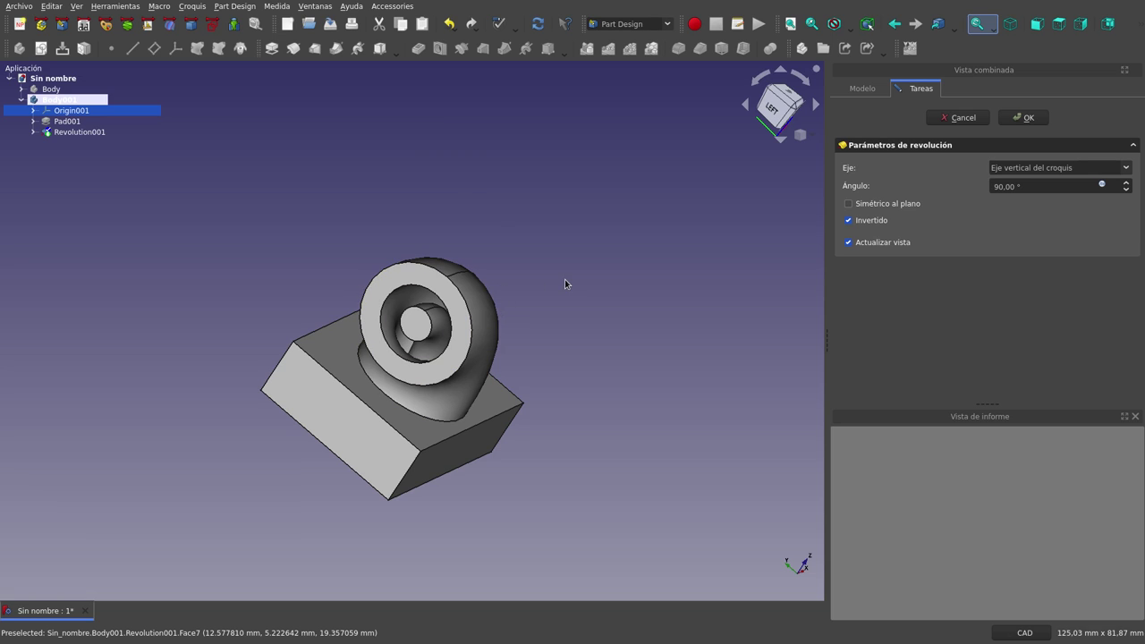
Confirm Revolution001 and orbit around the finished elbow standing on the block.
click(1022, 117)
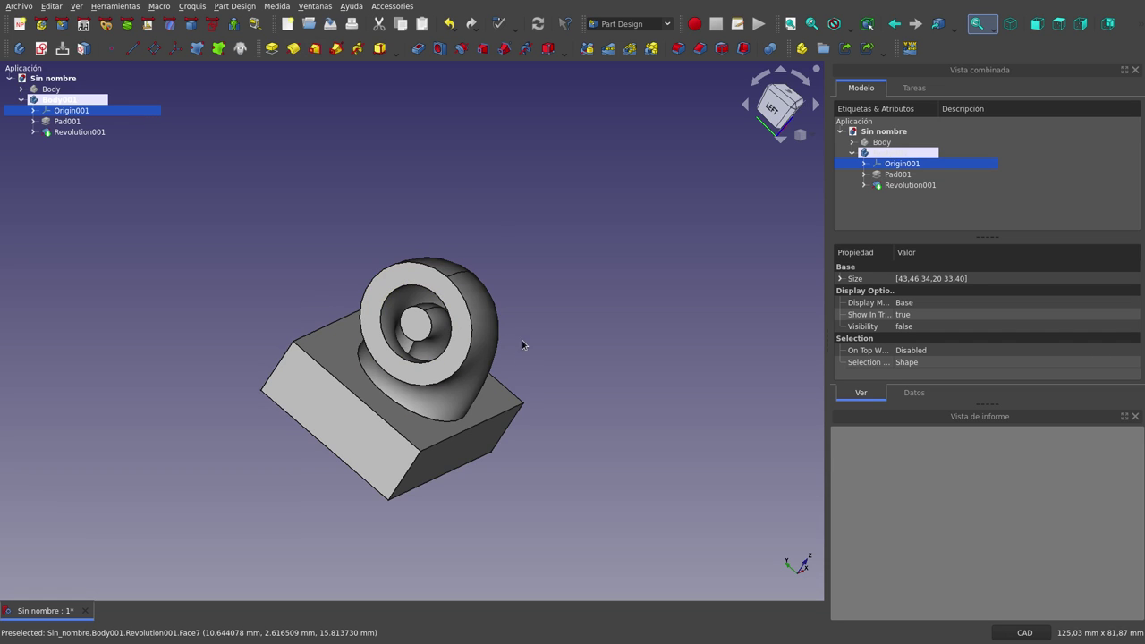
mouse_move(522, 340)
middle_down()
mouse_move(515, 317)
mouse_move(493, 325)
middle_up()
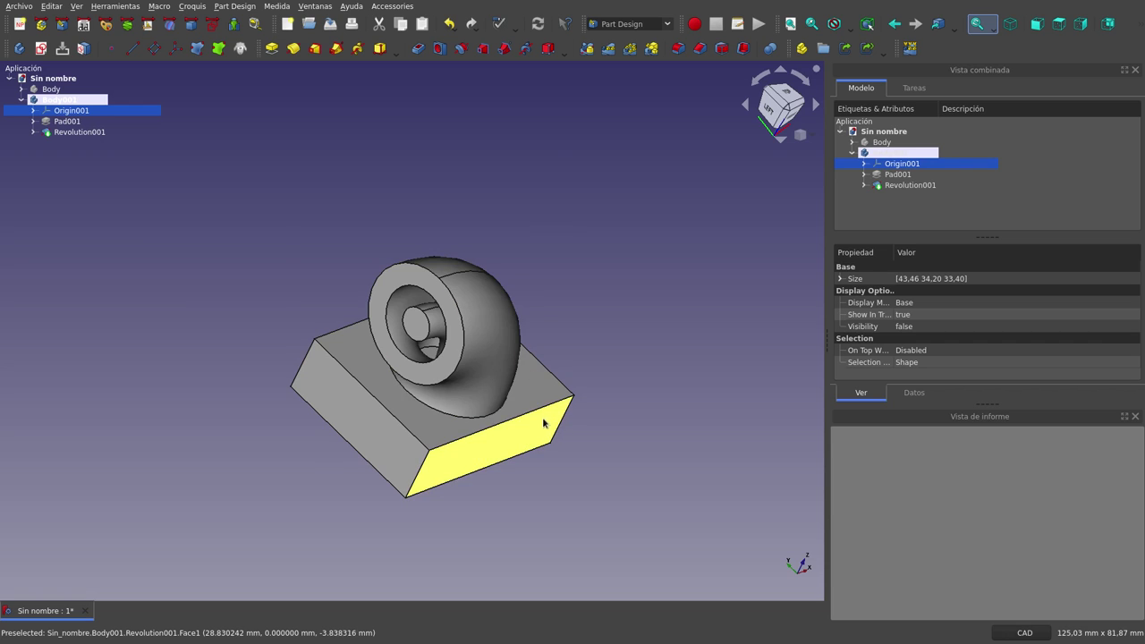
scroll(407, 326, down, 3)
middle_drag(407, 327, 566, 295)
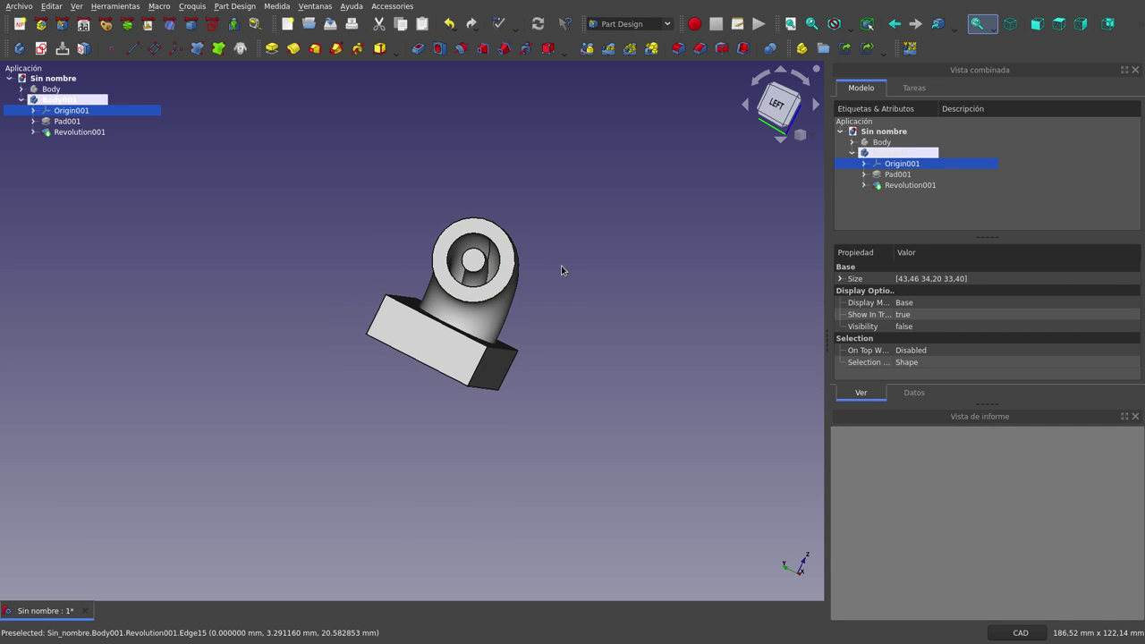
mouse_move(562, 264)
middle_down()
mouse_move(520, 255)
mouse_move(510, 374)
middle_up()
scroll(505, 371, up, 2)
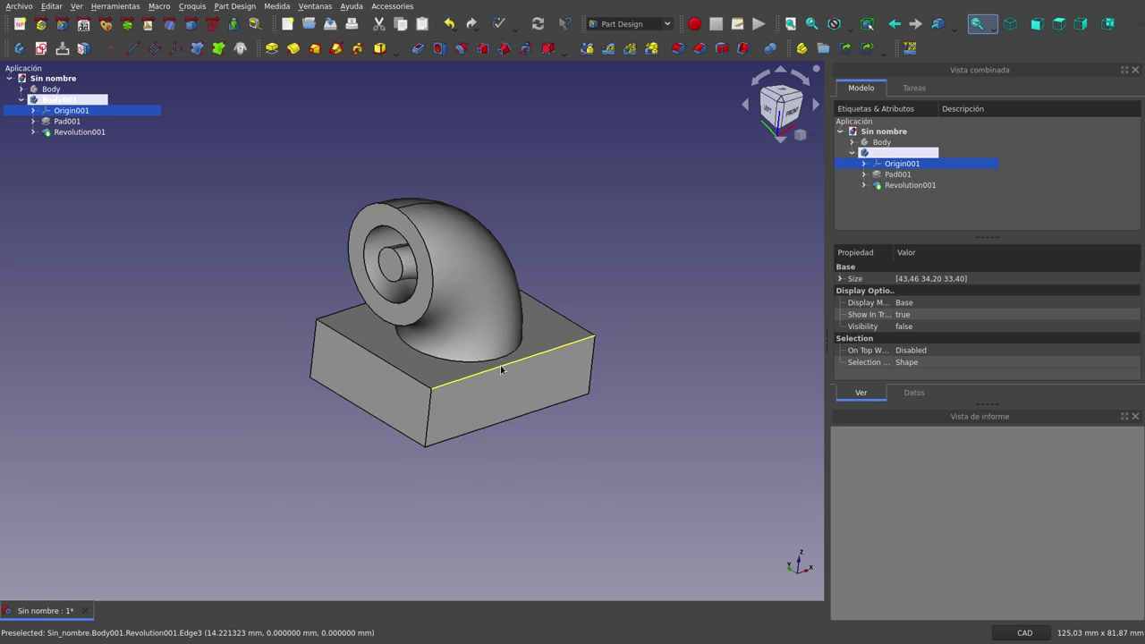
scroll(498, 358, up, 2)
scroll(498, 354, down, 2)
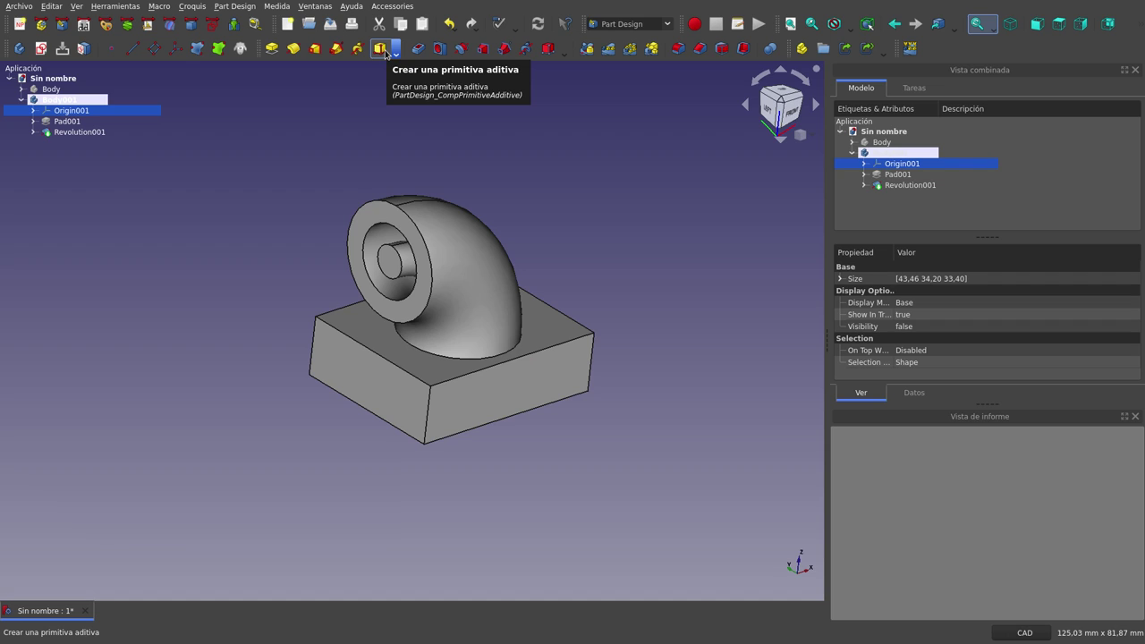
click(501, 159)
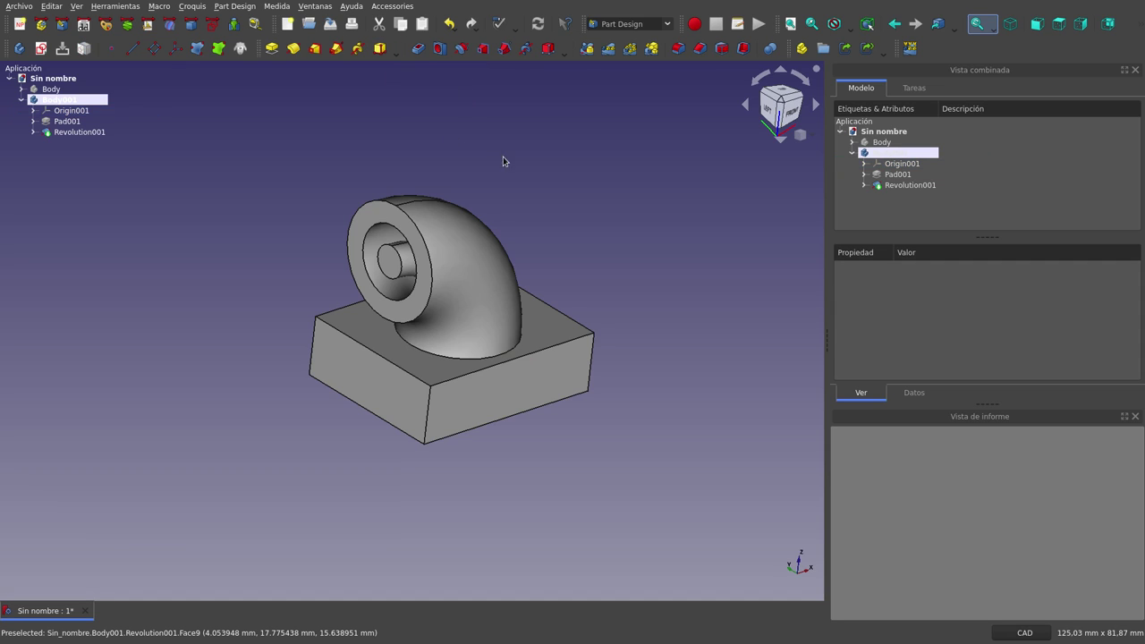